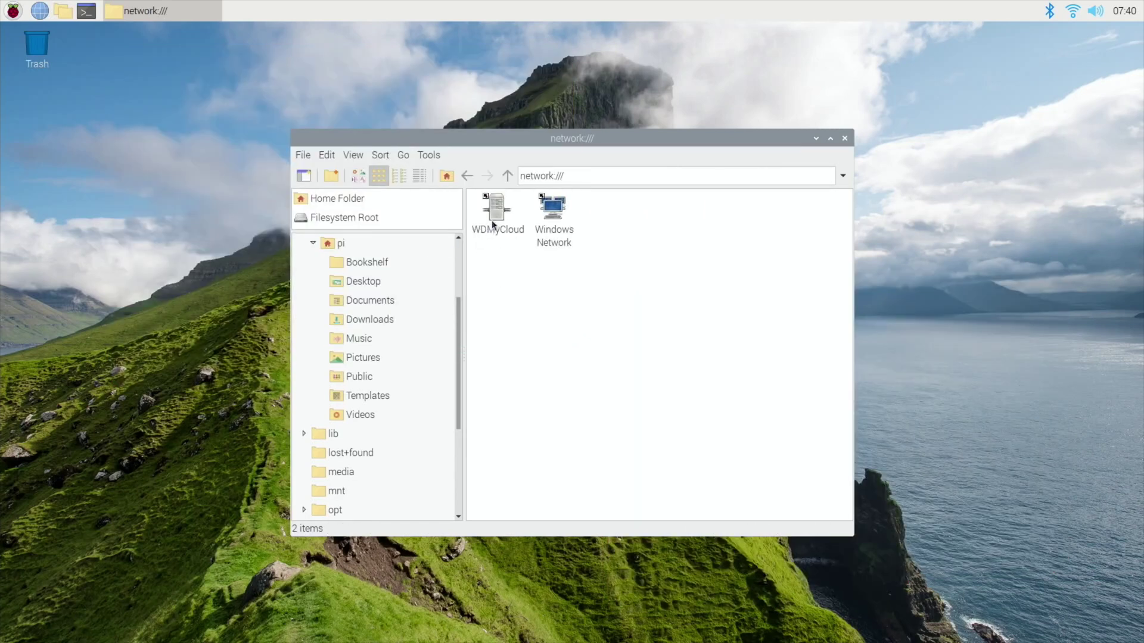
Connect to WDMyCloud and open 'SD speed test ALL.TXT' from Public > speed tests in Geany
{"action": "double_click", "coordinate": [495, 211]}
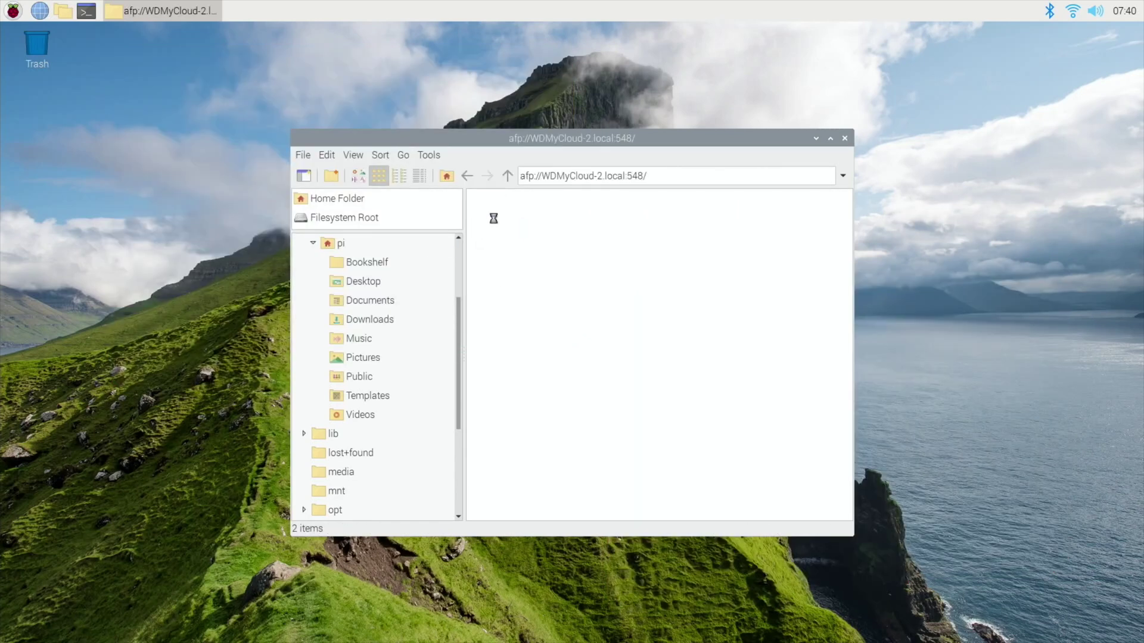
{"action": "left_click", "coordinate": [688, 425]}
{"action": "left_click", "coordinate": [780, 208]}
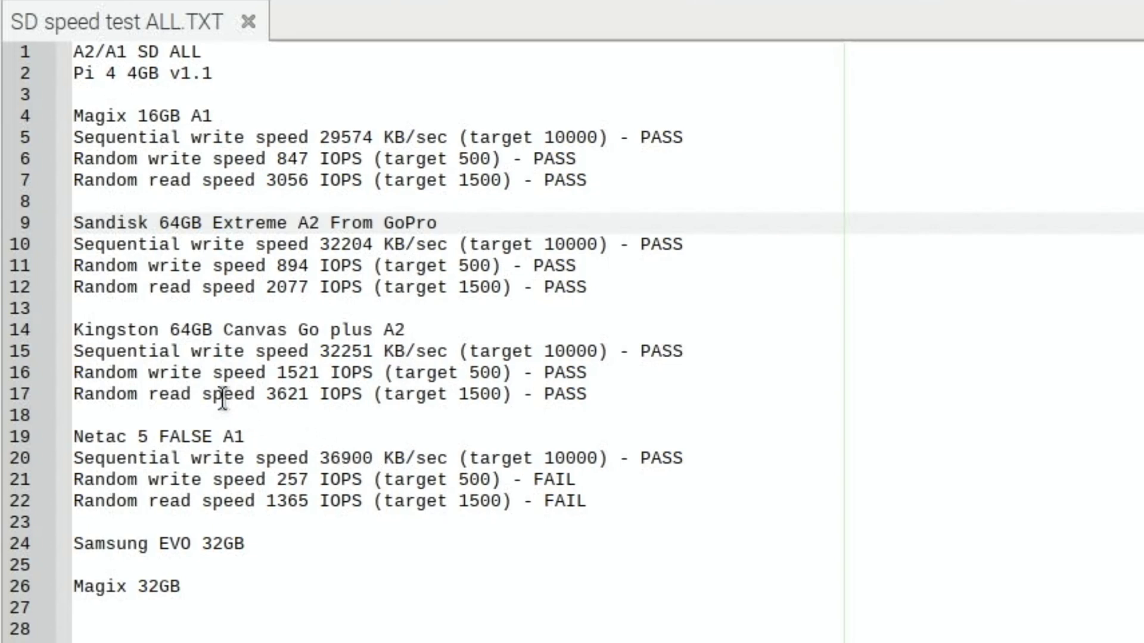
Move the four Kingston 64GB Canvas Go plus A2 lines above Magix 16GB A1 and delete the leftover blank lines
{"action": "left_click_drag", "start_coordinate": [71, 329], "coordinate": [587, 393]}
{"action": "right_click", "coordinate": [589, 388]}
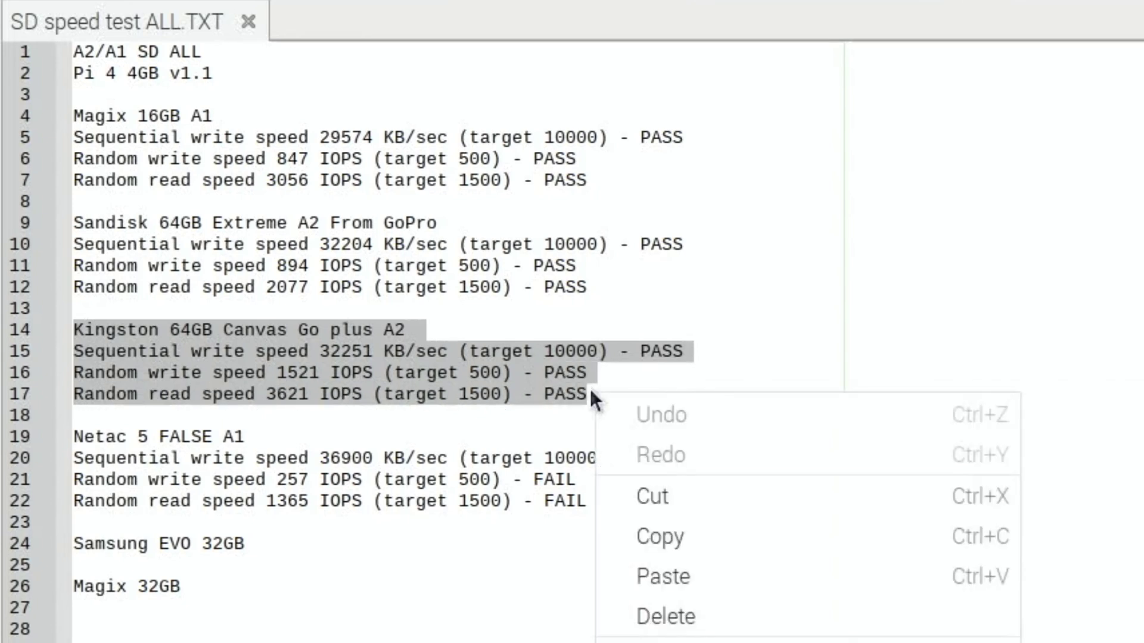
{"action": "left_click", "coordinate": [645, 494]}
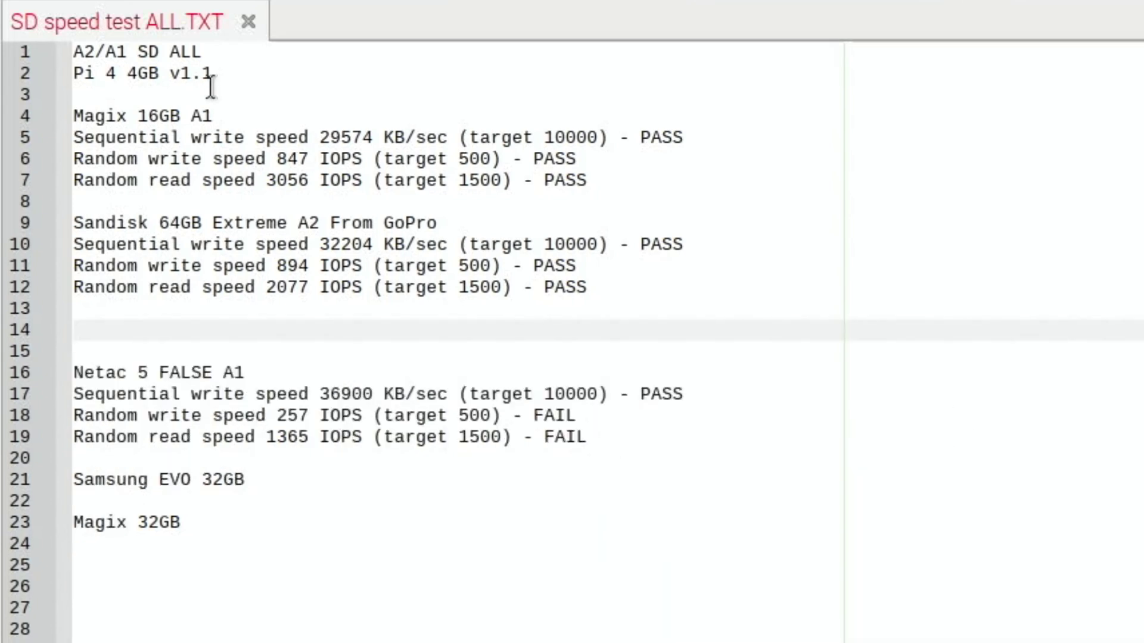
{"action": "left_click", "coordinate": [221, 73]}
{"action": "key", "text": "Return"}
{"action": "key", "text": "Return"}
{"action": "right_click", "coordinate": [145, 127]}
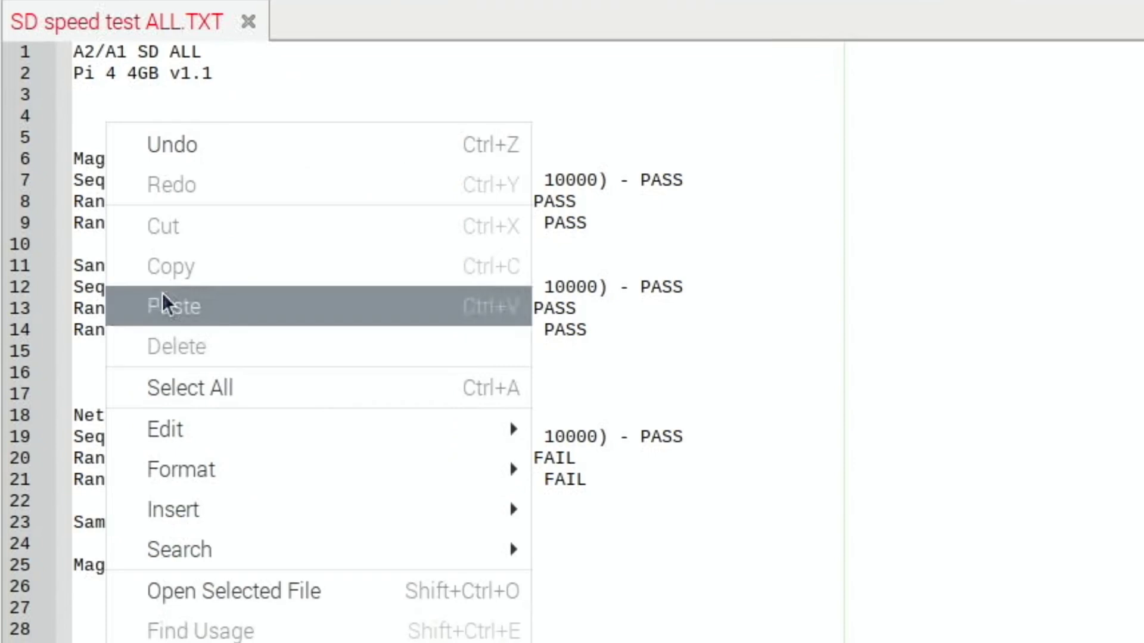
{"action": "left_click", "coordinate": [162, 303]}
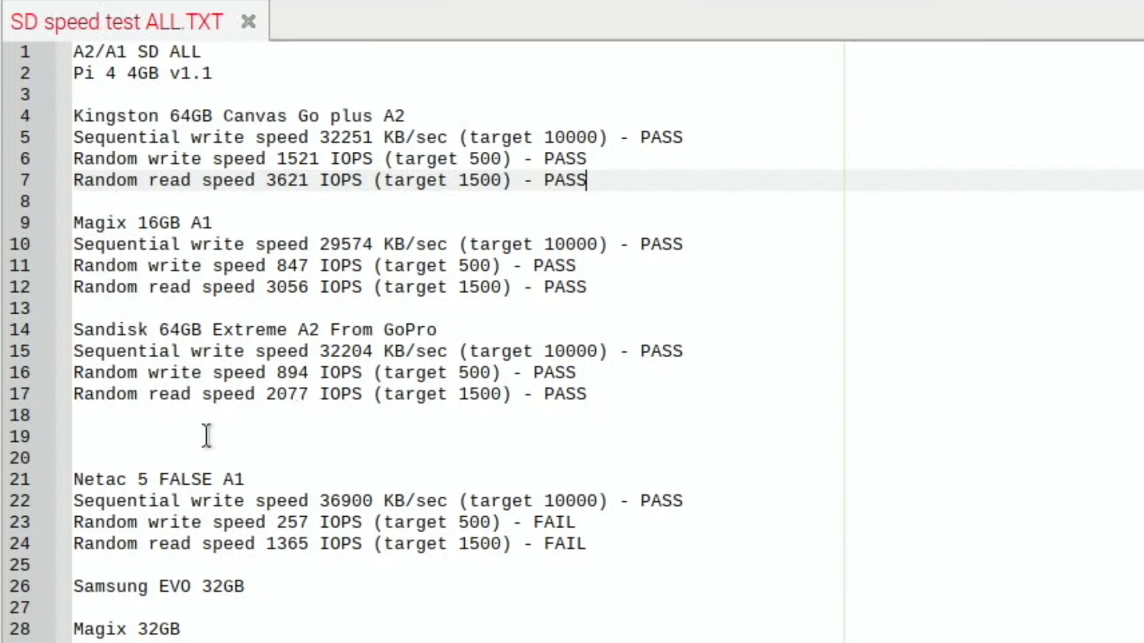
{"action": "left_click", "coordinate": [85, 457]}
{"action": "key", "text": "BackSpace"}
{"action": "key", "text": "BackSpace"}
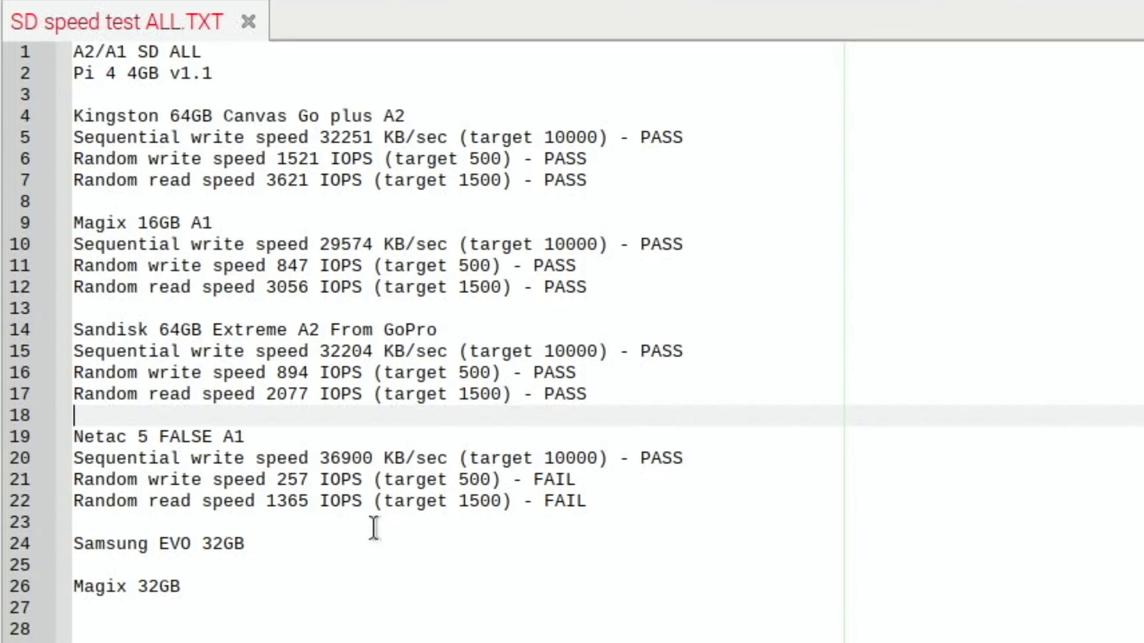
Put the cursor at the end of line 22, after the Netac results
{"action": "left_click", "coordinate": [628, 510]}
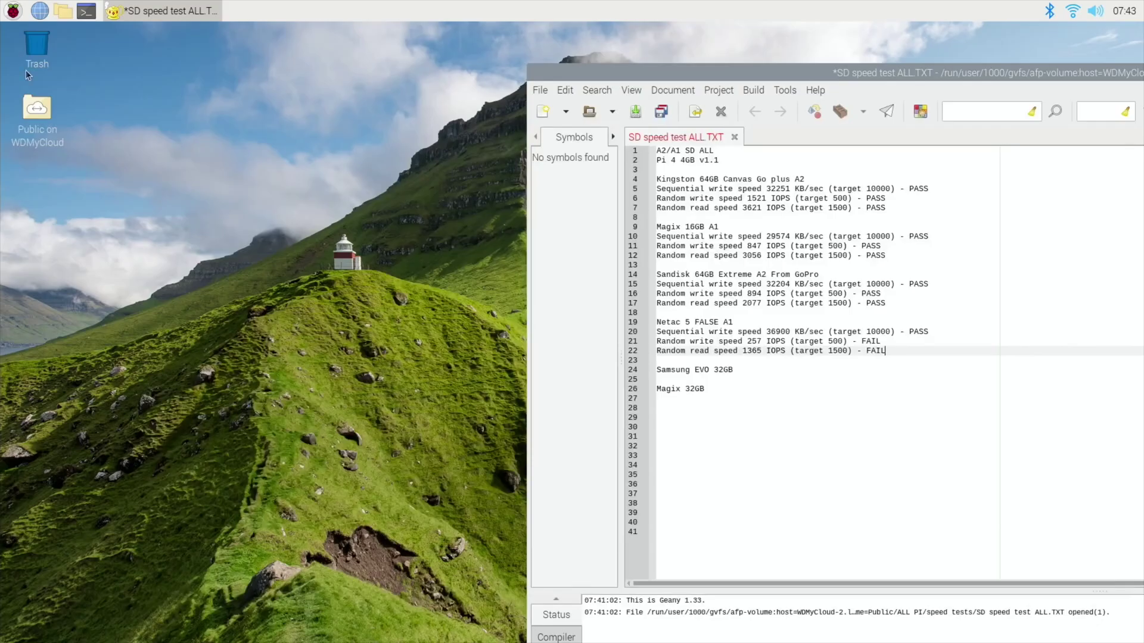
Launch Raspberry Pi Diagnostics from Accessories and run the SD Card Speed Test
{"action": "left_click", "coordinate": [14, 11]}
{"action": "mouse_move", "coordinate": [125, 121]}
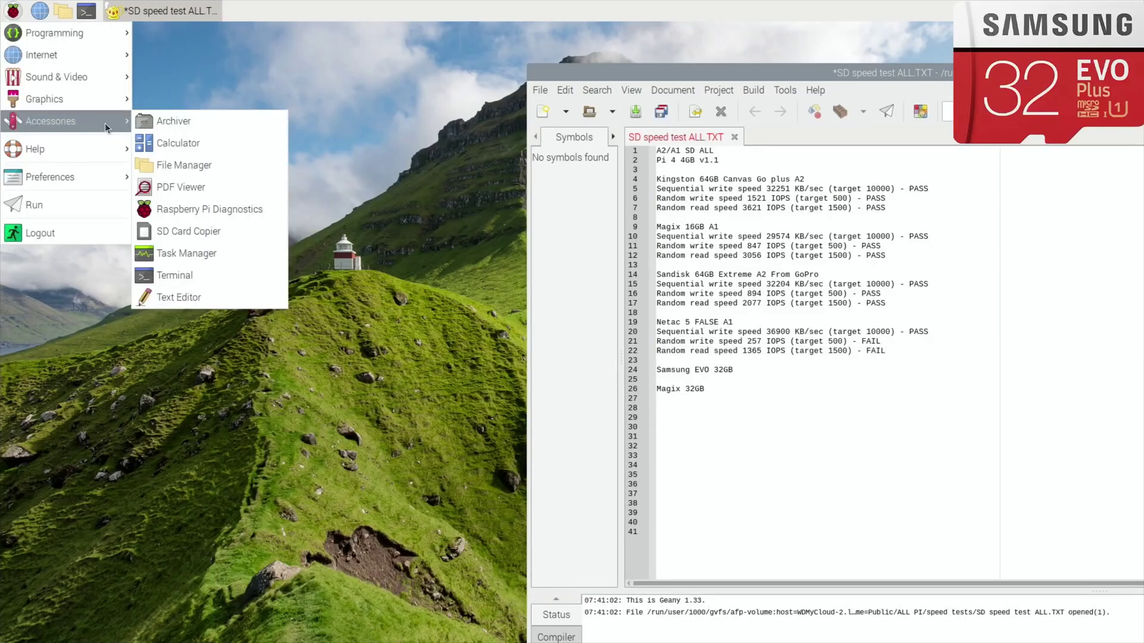
{"action": "left_click", "coordinate": [183, 209]}
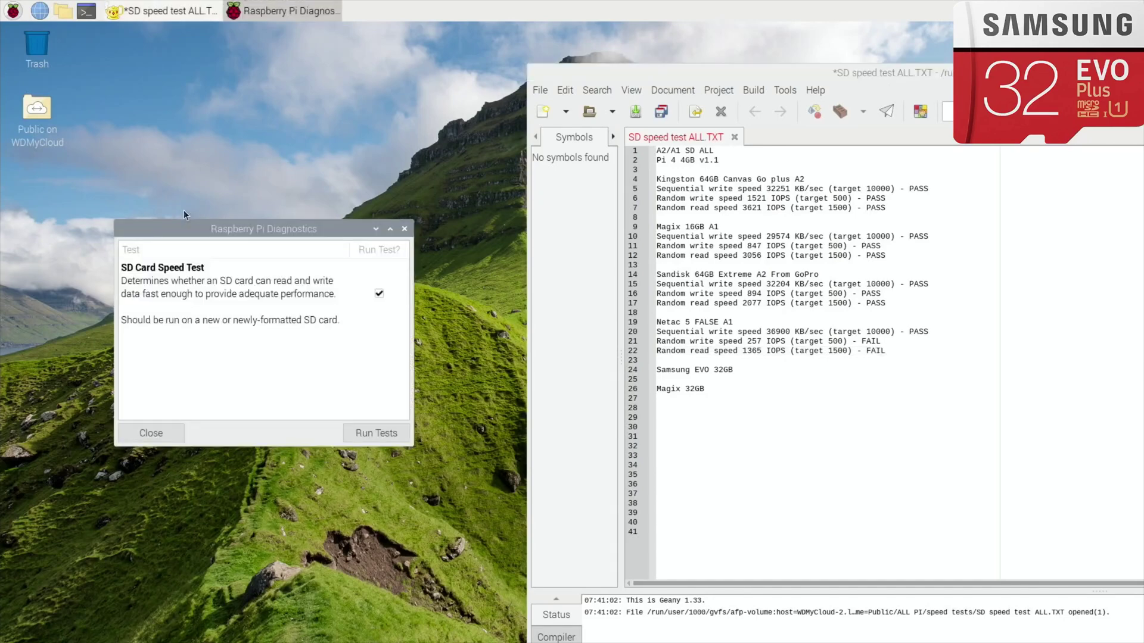
{"action": "left_click", "coordinate": [381, 431]}
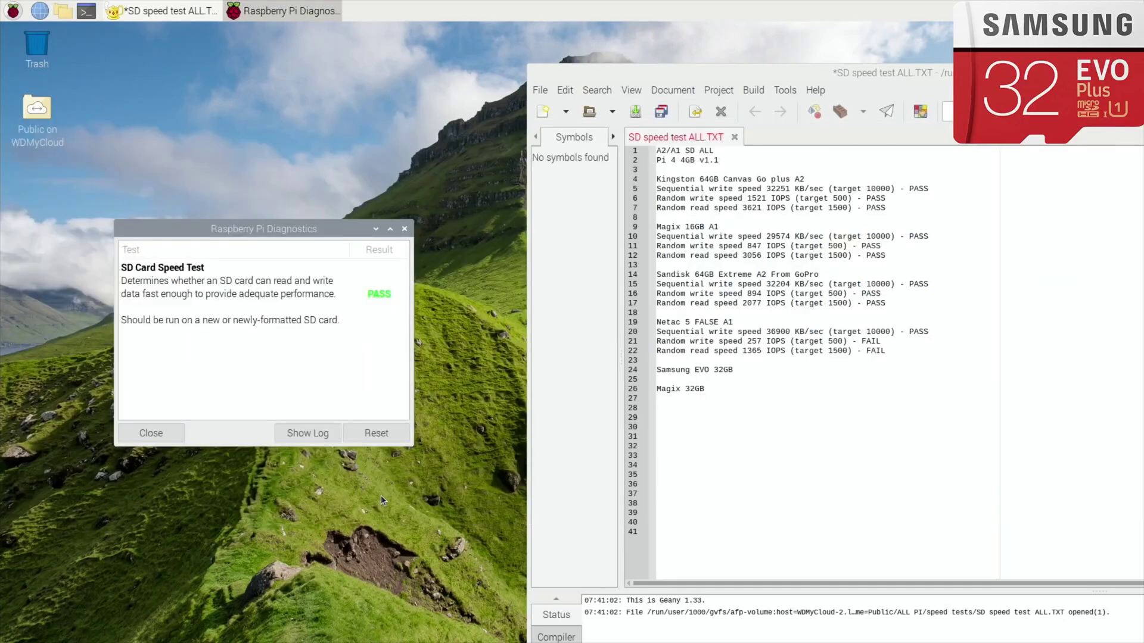
Show the test log and select the Run 2 result lines (24871 KB/sec, 626 and 3513 IOPS)
{"action": "left_click", "coordinate": [305, 435]}
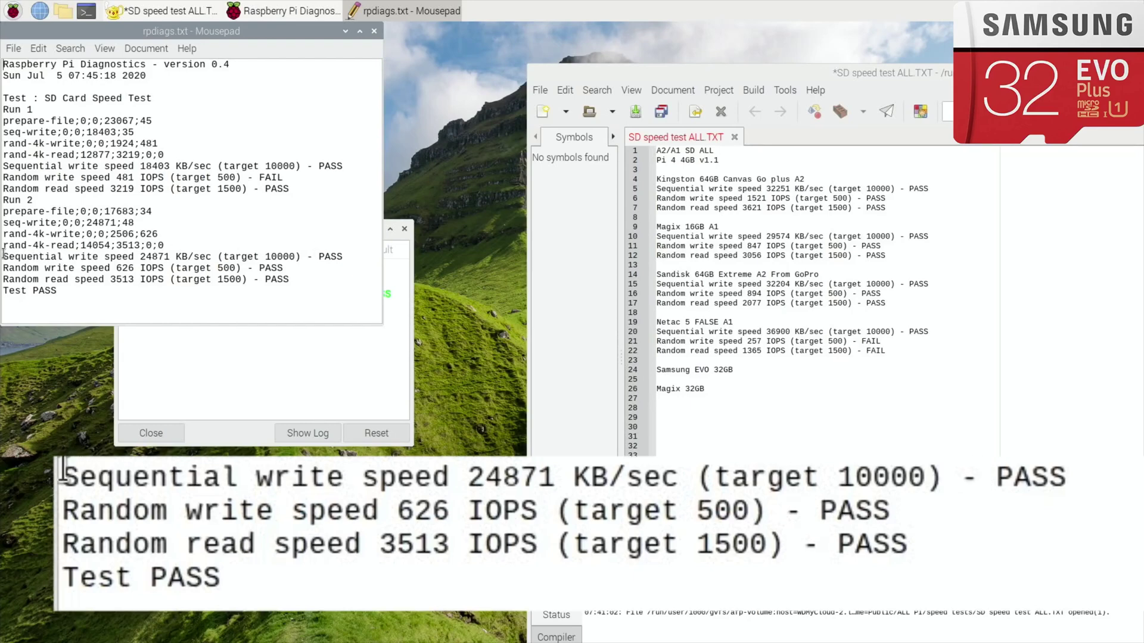
{"action": "left_click_drag", "start_coordinate": [3, 254], "coordinate": [291, 279]}
{"action": "right_click", "coordinate": [238, 268]}
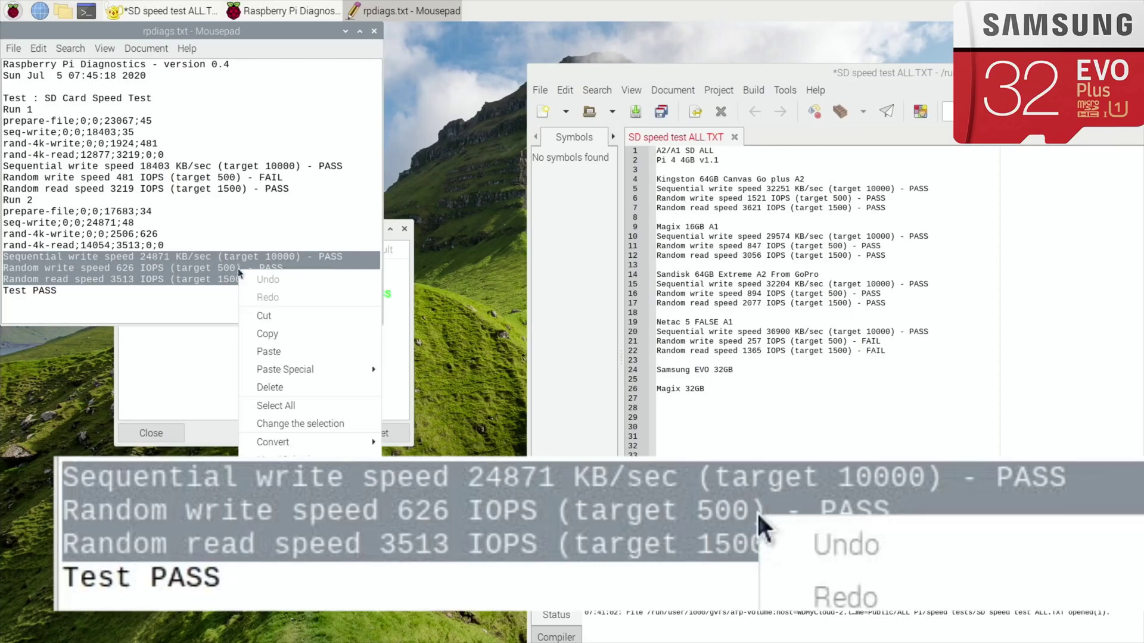
Paste the Run 2 results below Sandisk and move the 'Samsung EVO 32GB' heading above them
{"action": "left_click", "coordinate": [268, 333]}
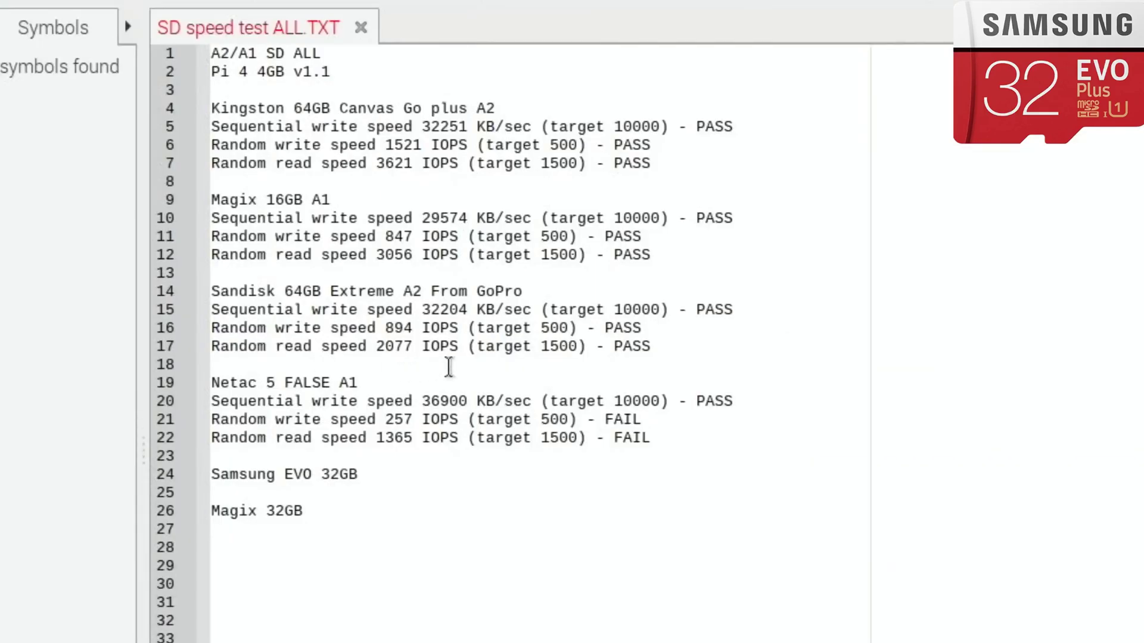
{"action": "left_click", "coordinate": [659, 347]}
{"action": "key", "text": "Return"}
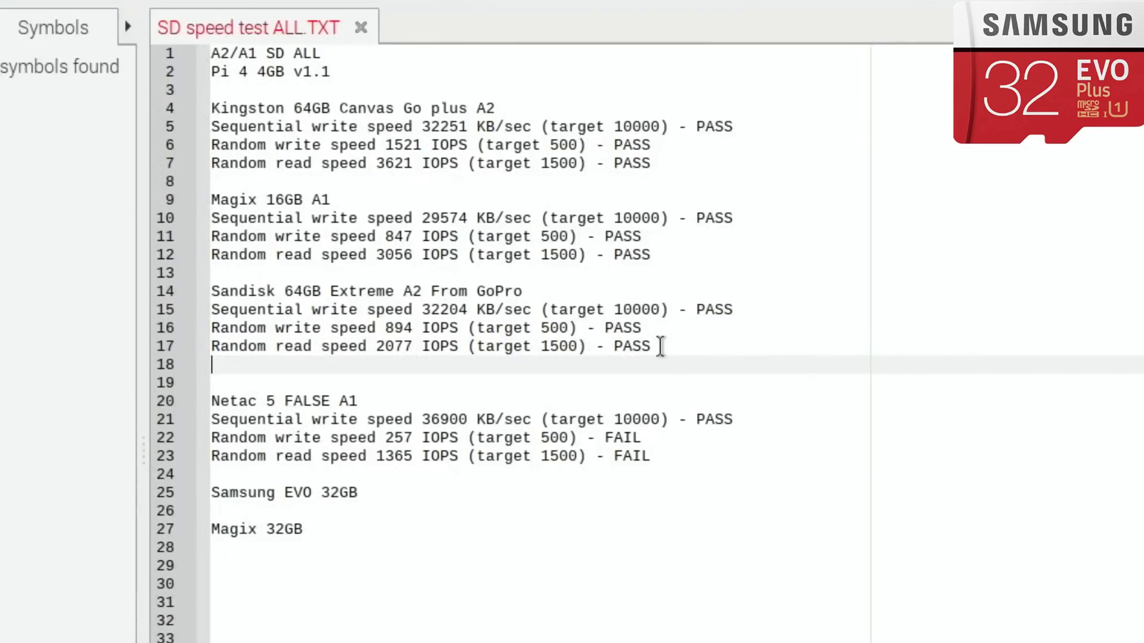
{"action": "key", "text": "Return"}
{"action": "right_click", "coordinate": [324, 380]}
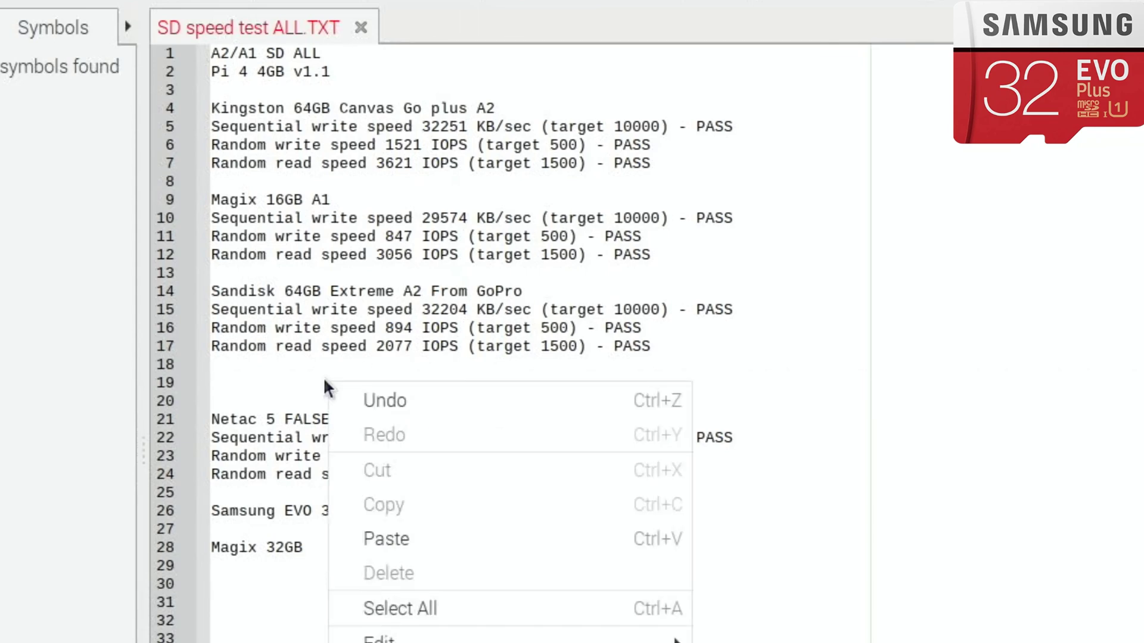
{"action": "left_click", "coordinate": [382, 541]}
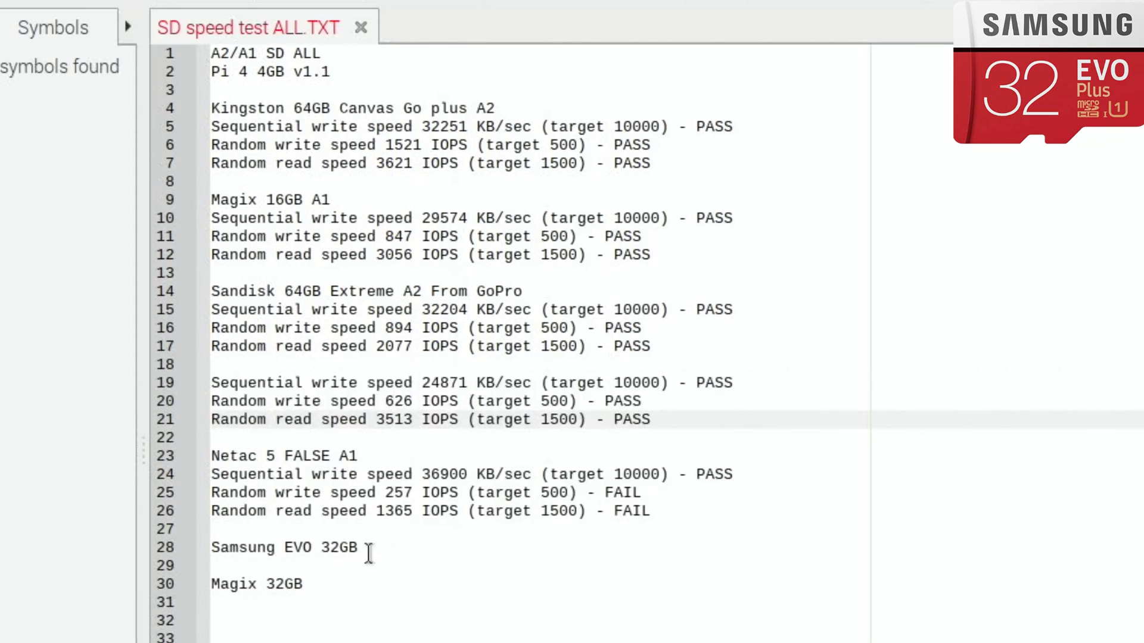
{"action": "left_click_drag", "start_coordinate": [369, 554], "coordinate": [174, 556]}
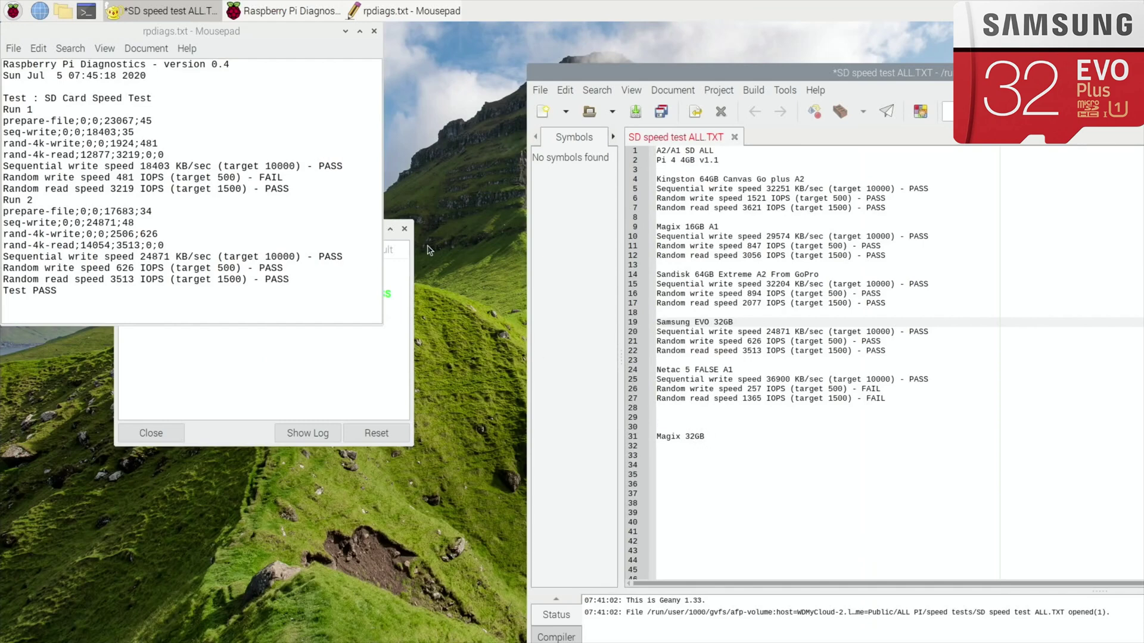
Save 'SD speed test ALL.TXT', then close the rpdiags.txt log and the Diagnostics window
{"action": "left_click", "coordinate": [547, 93]}
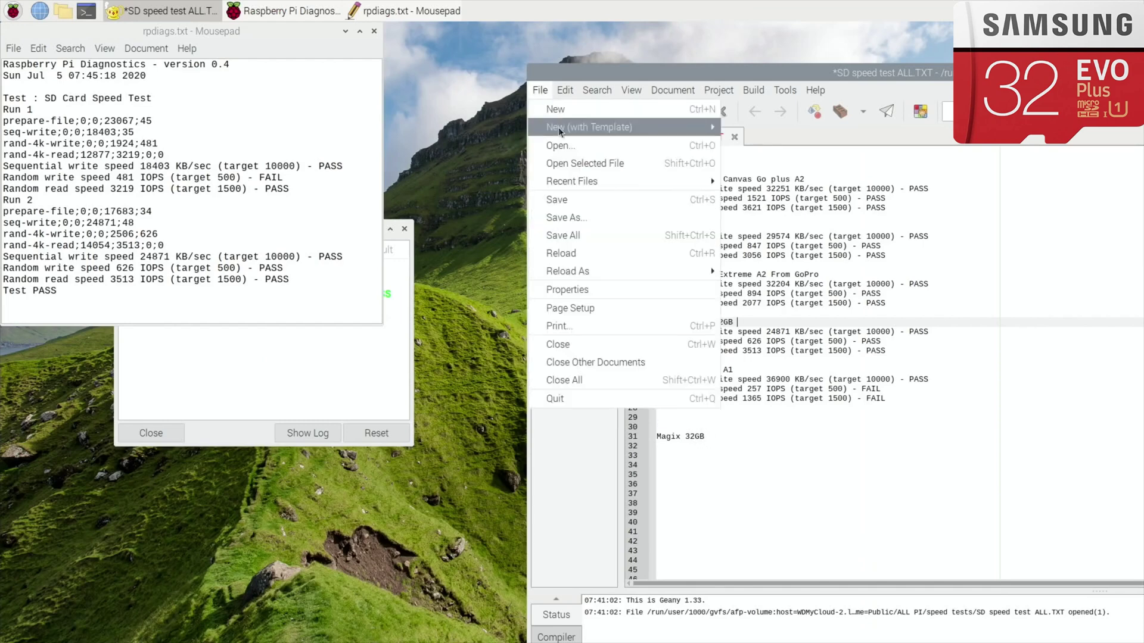
{"action": "left_click", "coordinate": [557, 199]}
{"action": "left_click", "coordinate": [374, 31]}
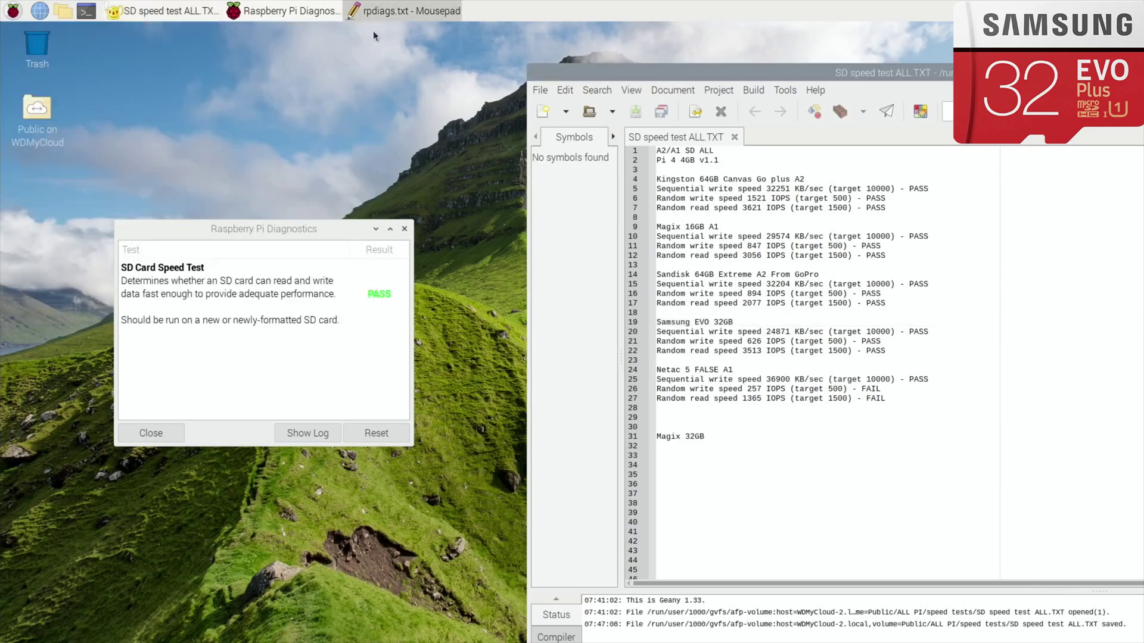
{"action": "left_click", "coordinate": [403, 229]}
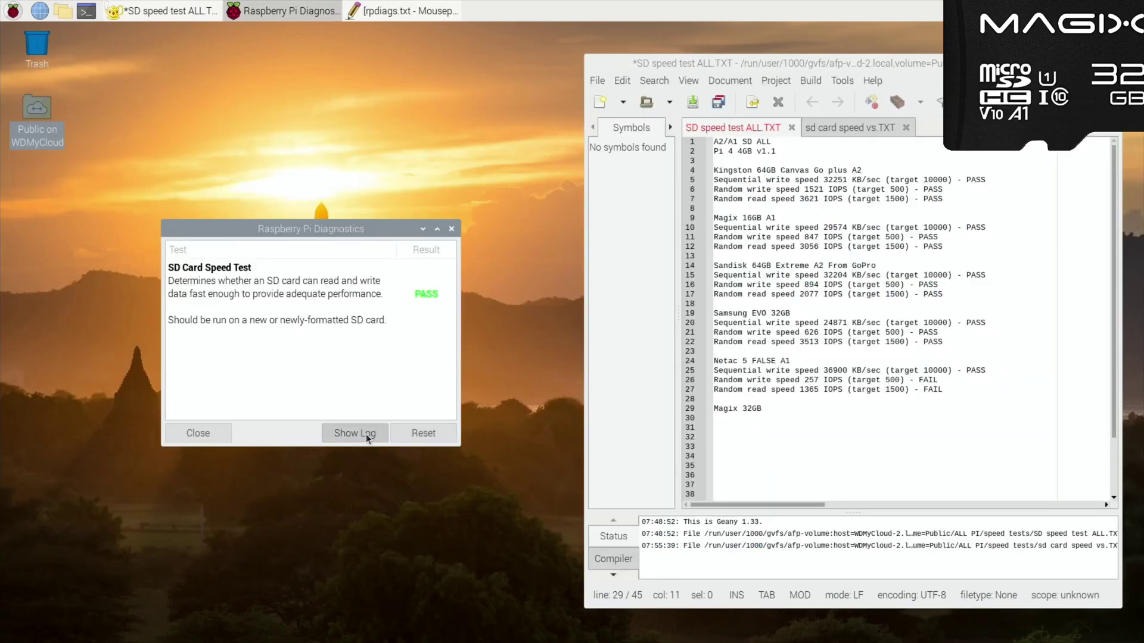
Copy the new test's result lines (14021 KB/sec, 1188 and 3333 IOPS) from the log
{"action": "left_click", "coordinate": [365, 433]}
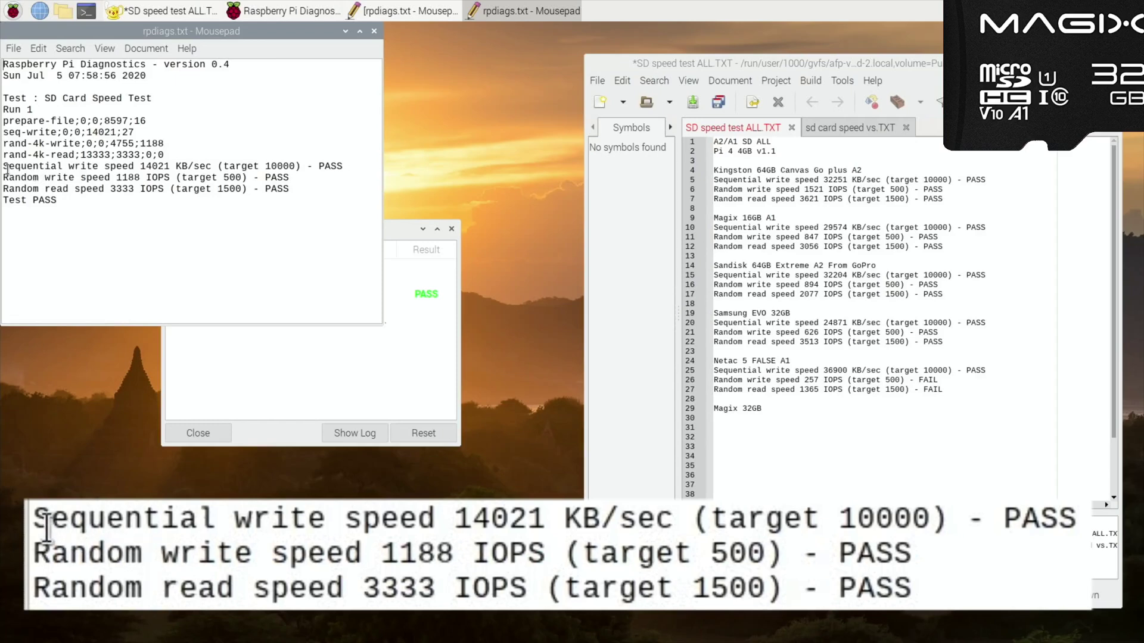
{"action": "left_click_drag", "start_coordinate": [3, 167], "coordinate": [290, 188]}
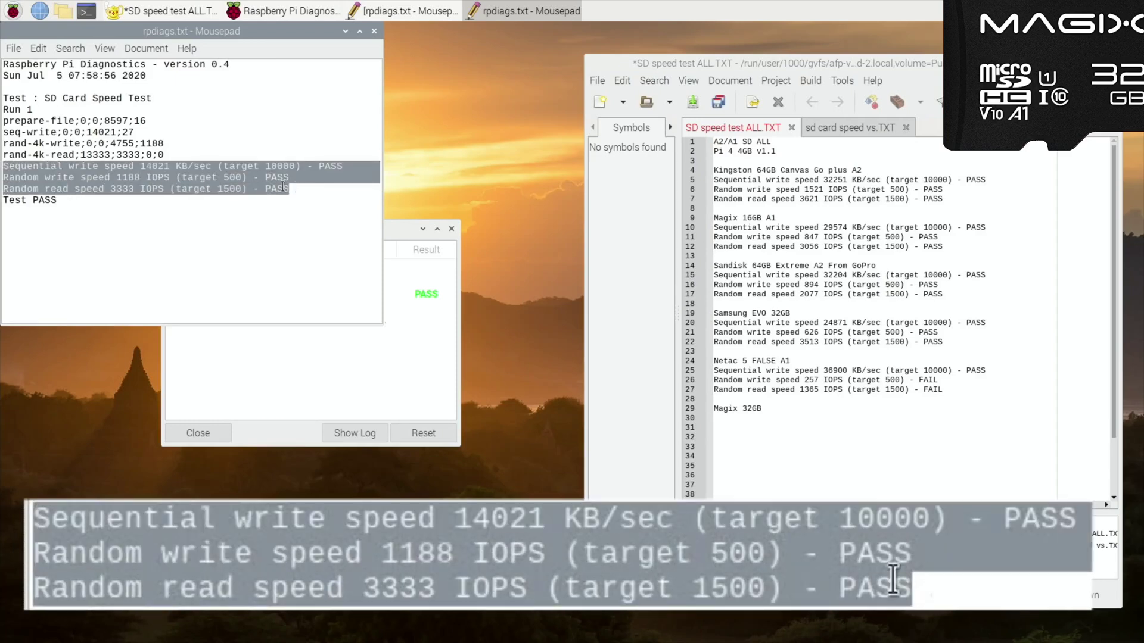
{"action": "right_click", "coordinate": [272, 186]}
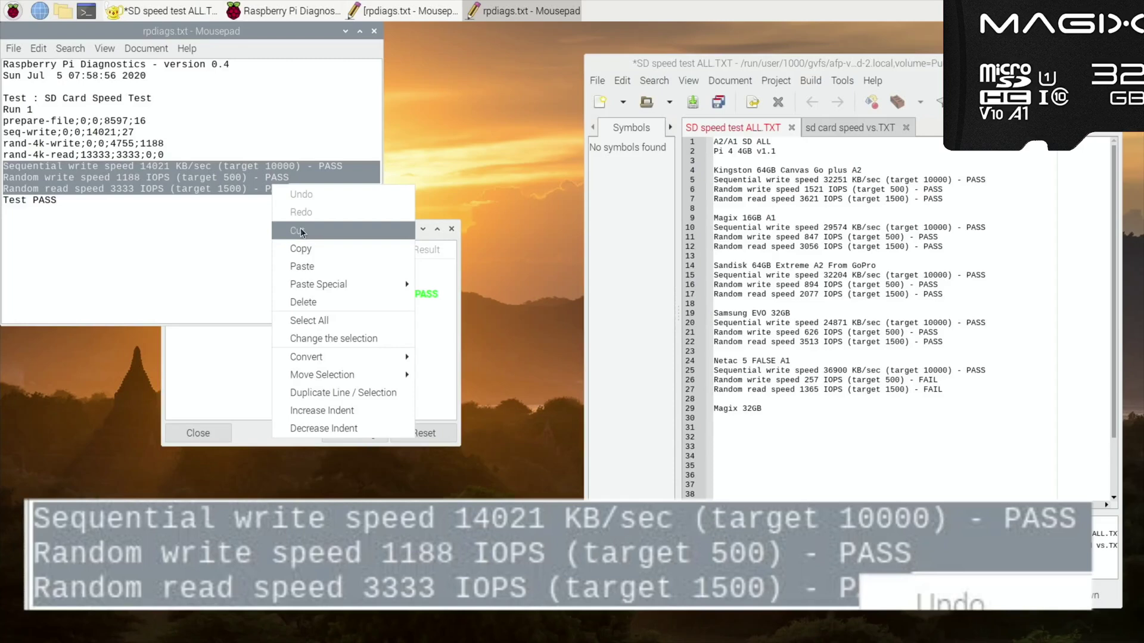
{"action": "left_click", "coordinate": [301, 249]}
Paste the results under the Magix 32GB heading in Geany
{"action": "left_click", "coordinate": [772, 411]}
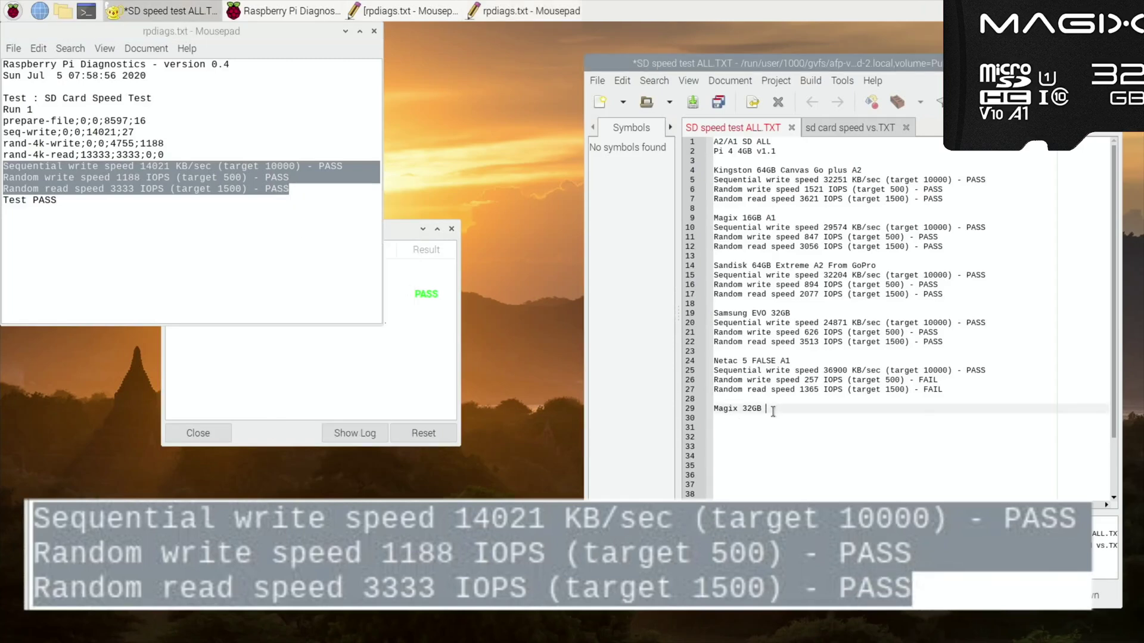
{"action": "right_click", "coordinate": [737, 416]}
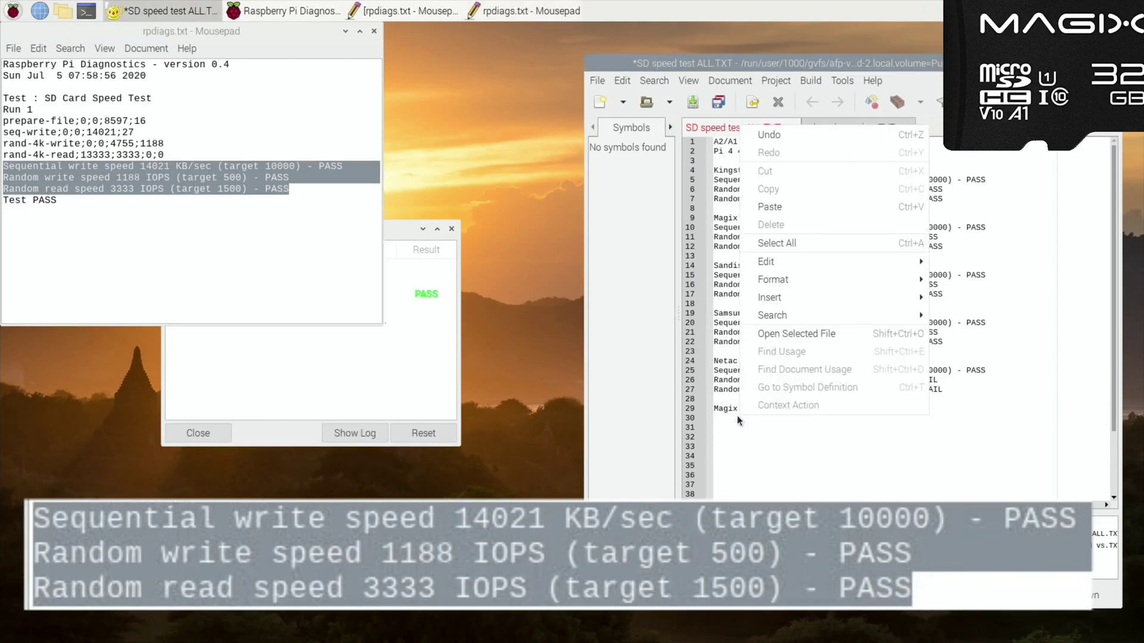
{"action": "left_click", "coordinate": [766, 207]}
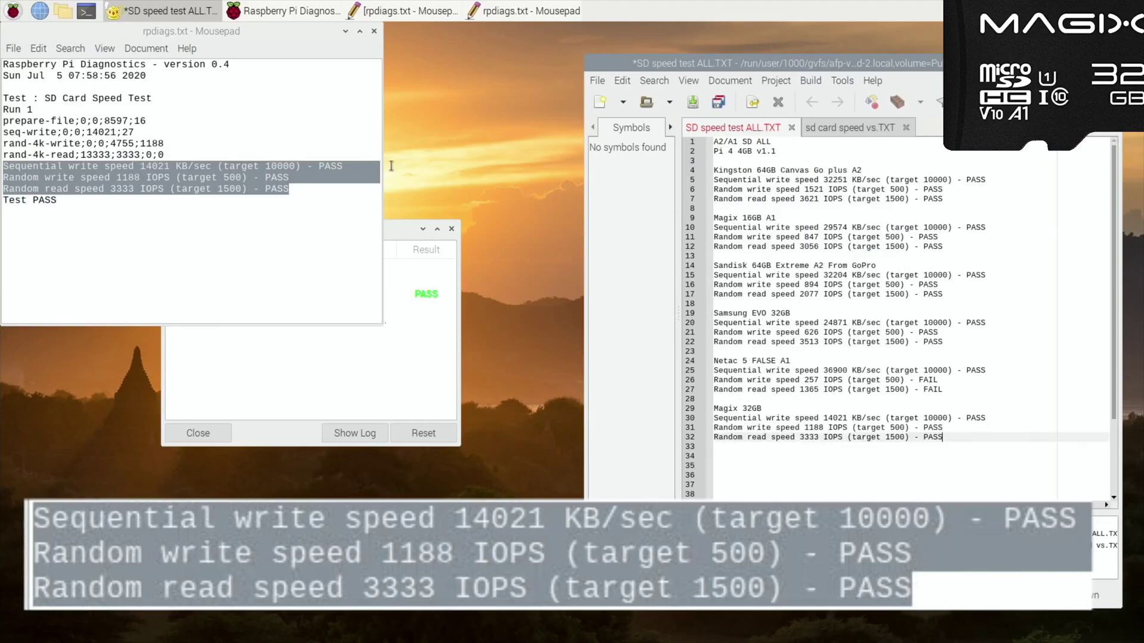
Close Mousepad and move the Magix 32GB block between Samsung EVO 32GB and Netac 5 FALSE A1, separated by blank lines
{"action": "left_click", "coordinate": [373, 31]}
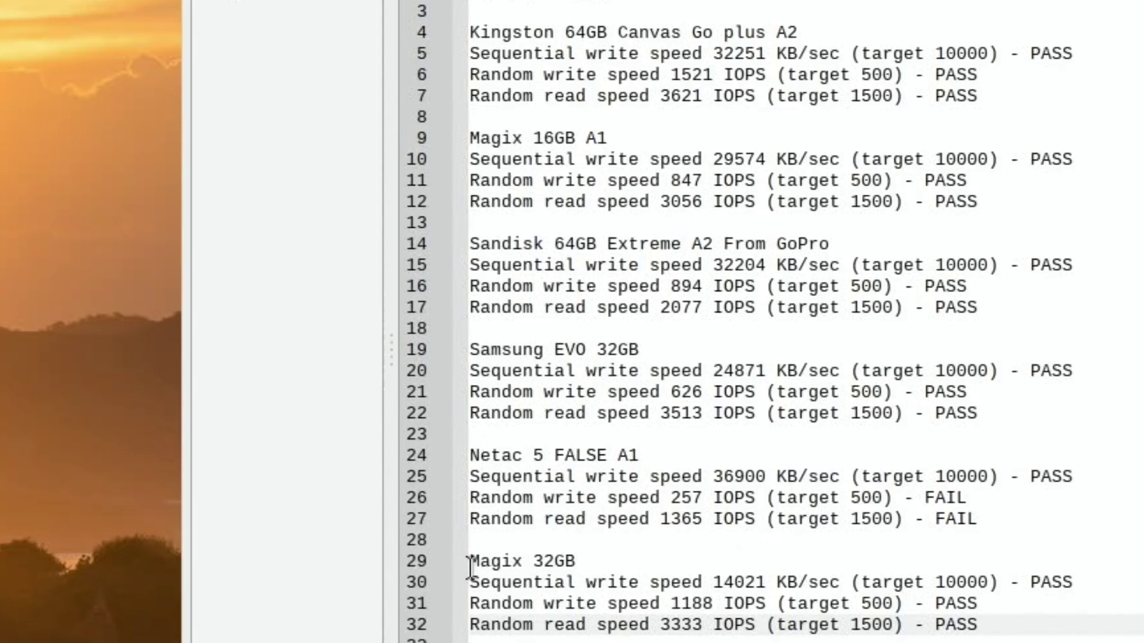
{"action": "left_click_drag", "start_coordinate": [470, 568], "coordinate": [999, 621]}
{"action": "right_click", "coordinate": [928, 606]}
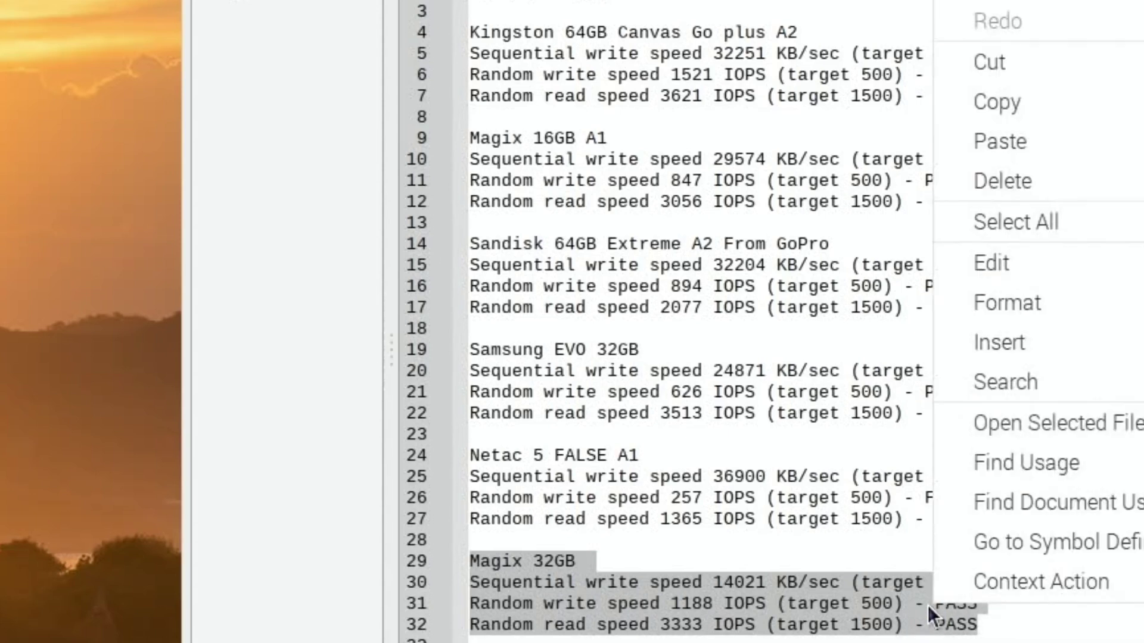
{"action": "left_click", "coordinate": [1010, 76]}
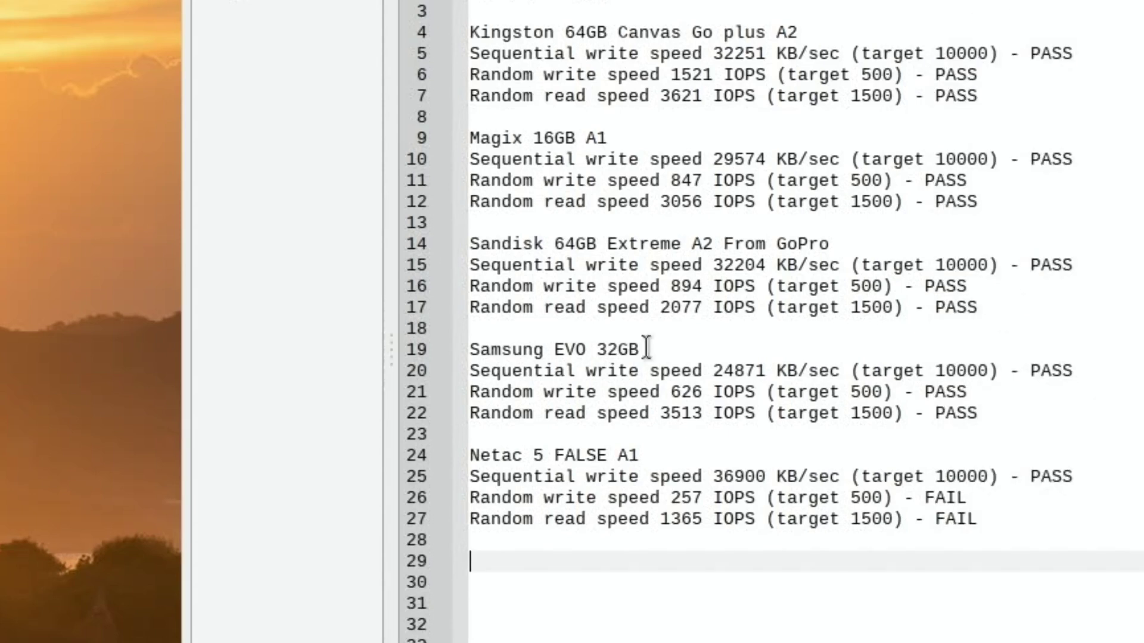
{"action": "left_click", "coordinate": [488, 430]}
{"action": "key", "text": "Return"}
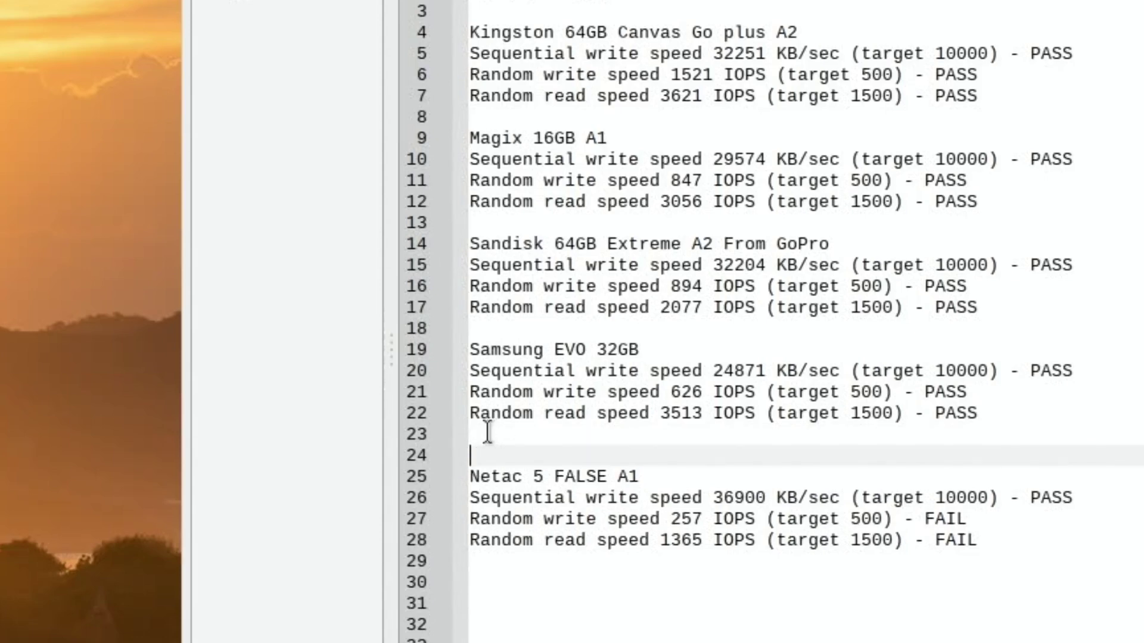
{"action": "right_click", "coordinate": [470, 452]}
{"action": "left_click", "coordinate": [496, 2]}
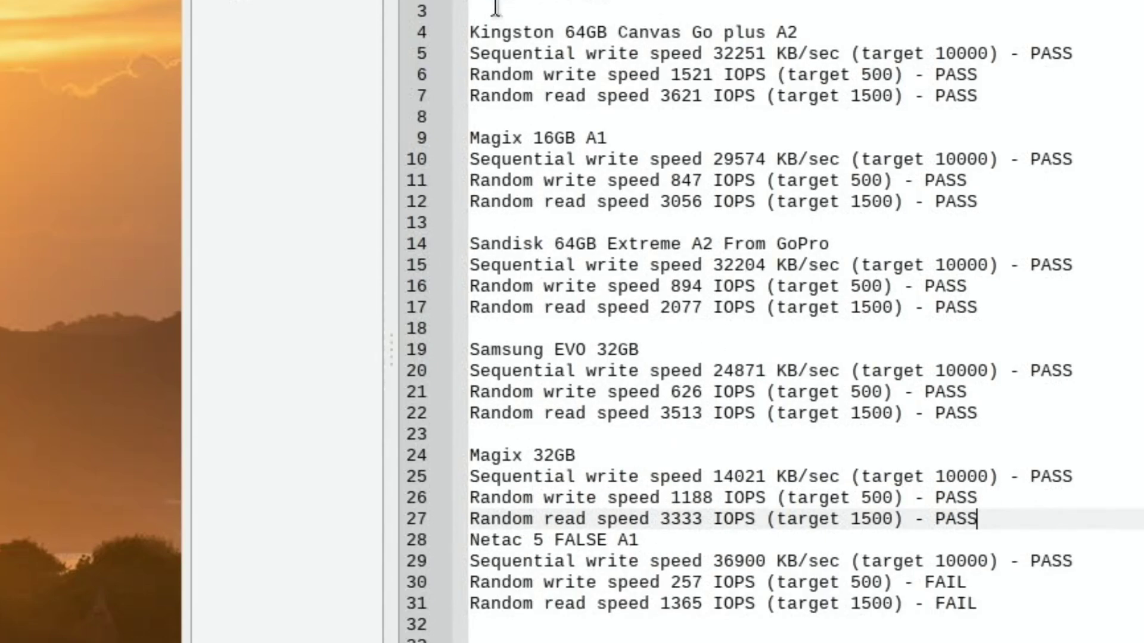
{"action": "key", "text": "Return"}
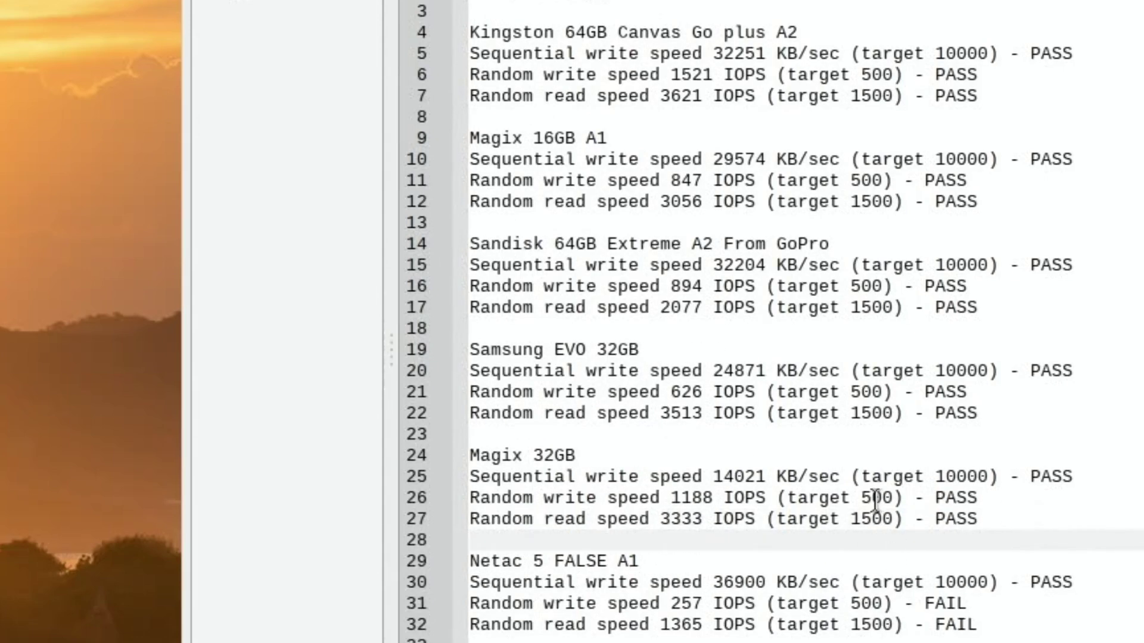